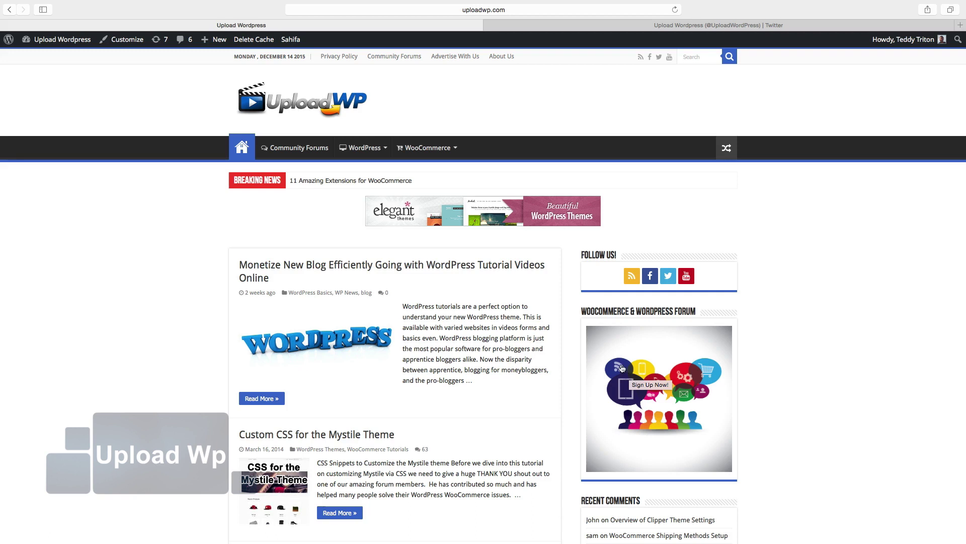
# - Open the Widgets page in Twitter settings for the UploadWordPress account
pyautogui.click(622, 27)
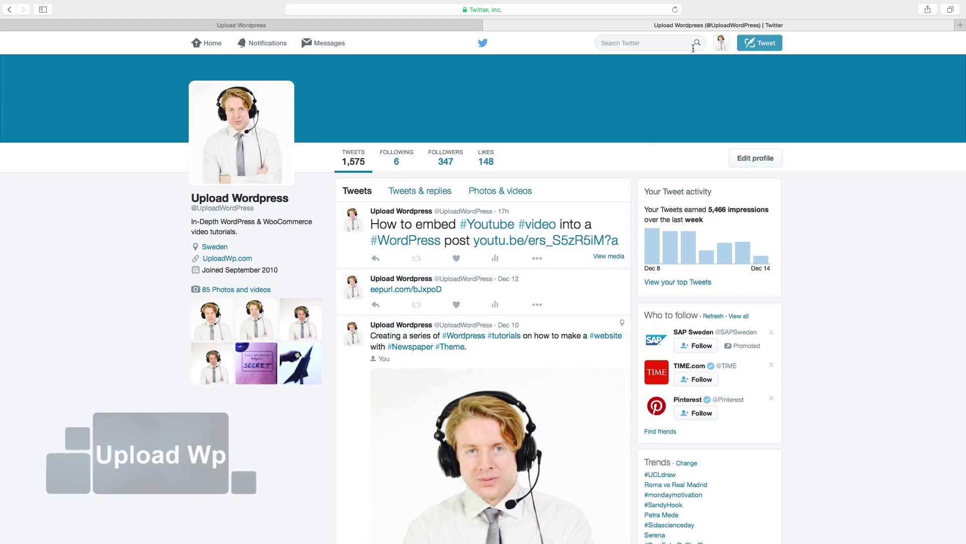
pyautogui.click(723, 44)
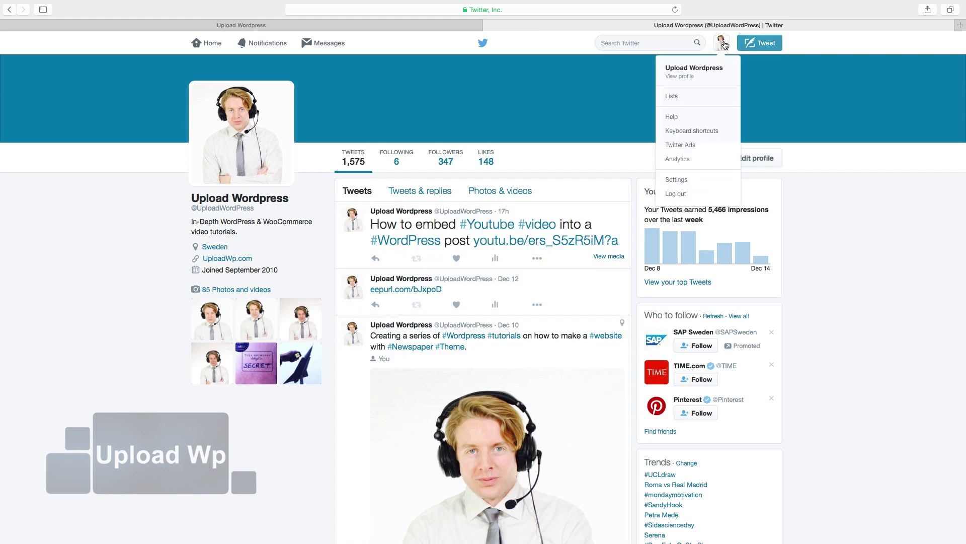
pyautogui.click(674, 180)
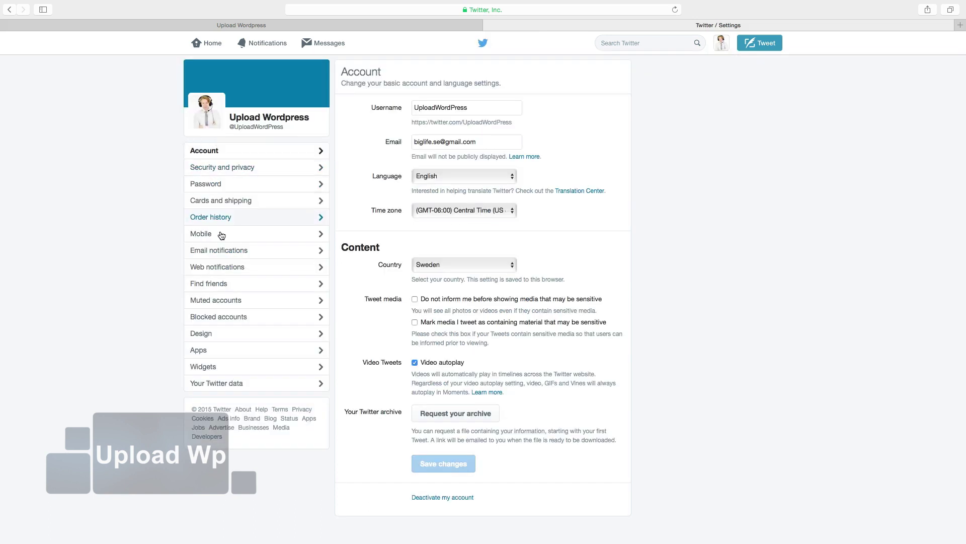
pyautogui.click(201, 369)
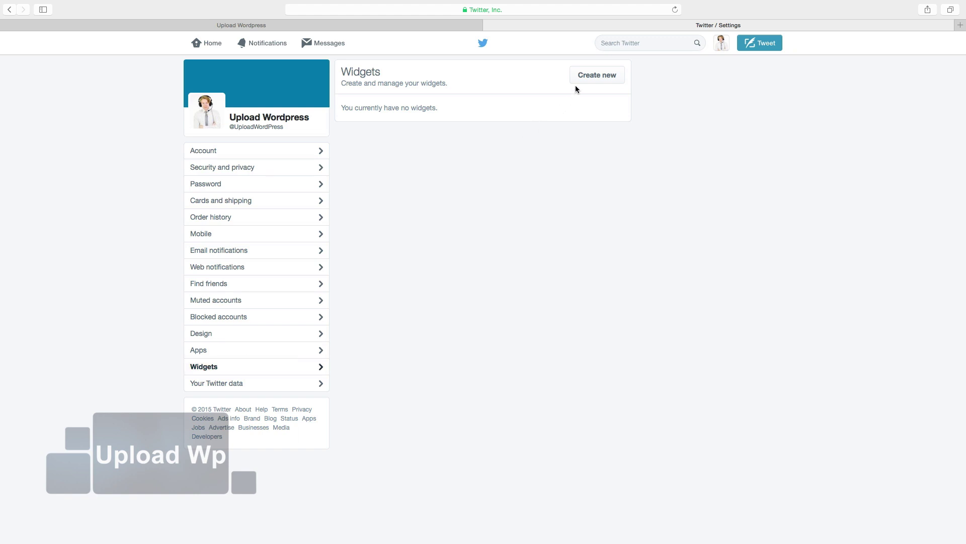
# - Start a new timeline widget that excludes replies and uses the Light theme
pyautogui.click(588, 79)
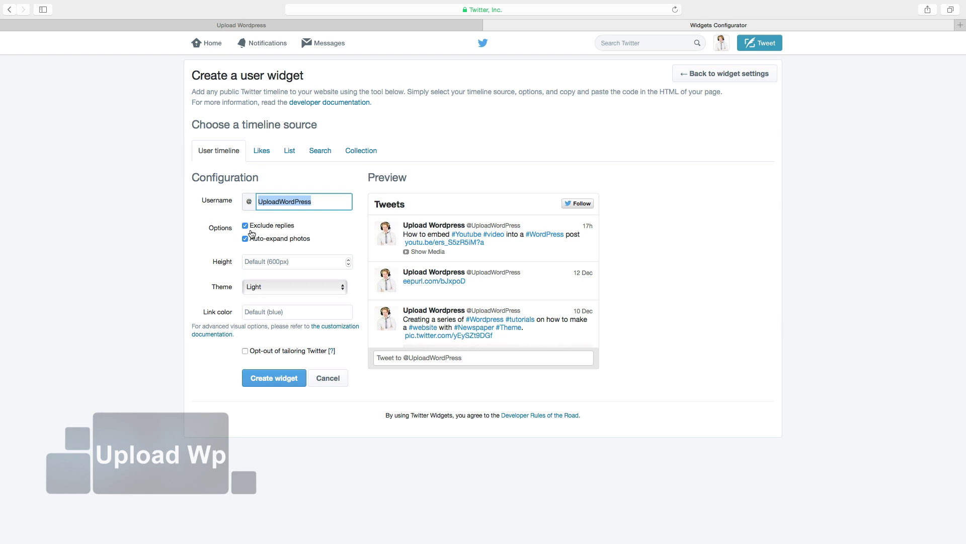
pyautogui.click(246, 226)
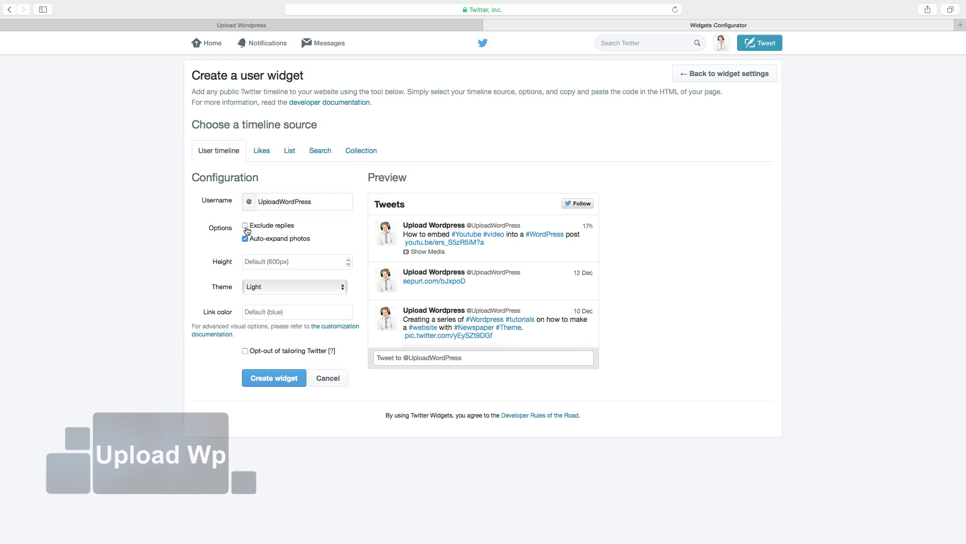
pyautogui.click(246, 227)
pyautogui.click(258, 288)
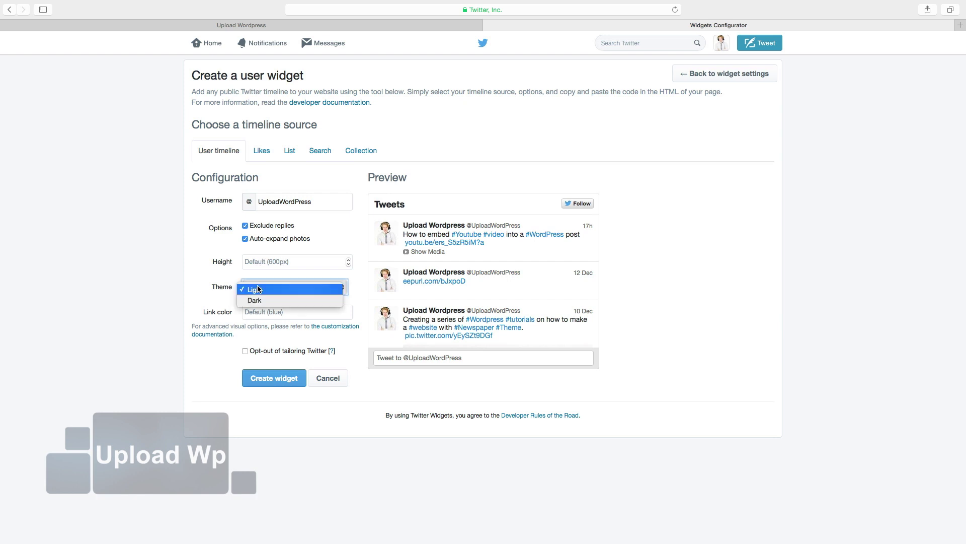
pyautogui.click(259, 302)
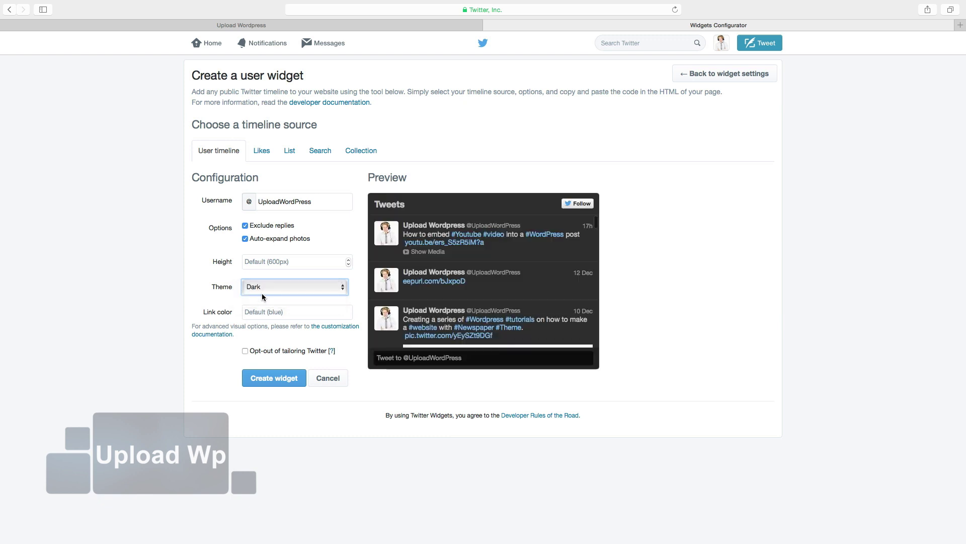
pyautogui.click(263, 289)
pyautogui.click(263, 281)
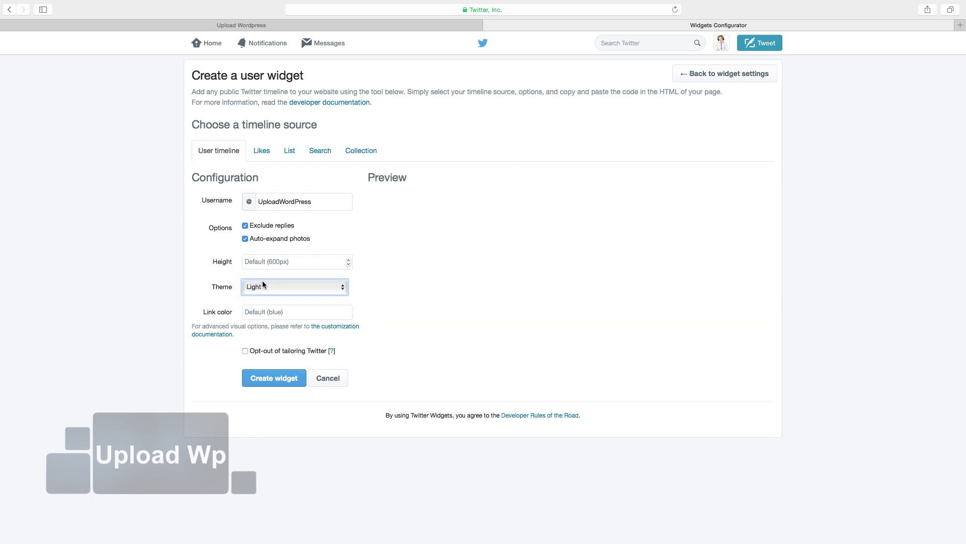
# - Set the widget's link colour to light blue (#89c9fa)
pyautogui.click(256, 311)
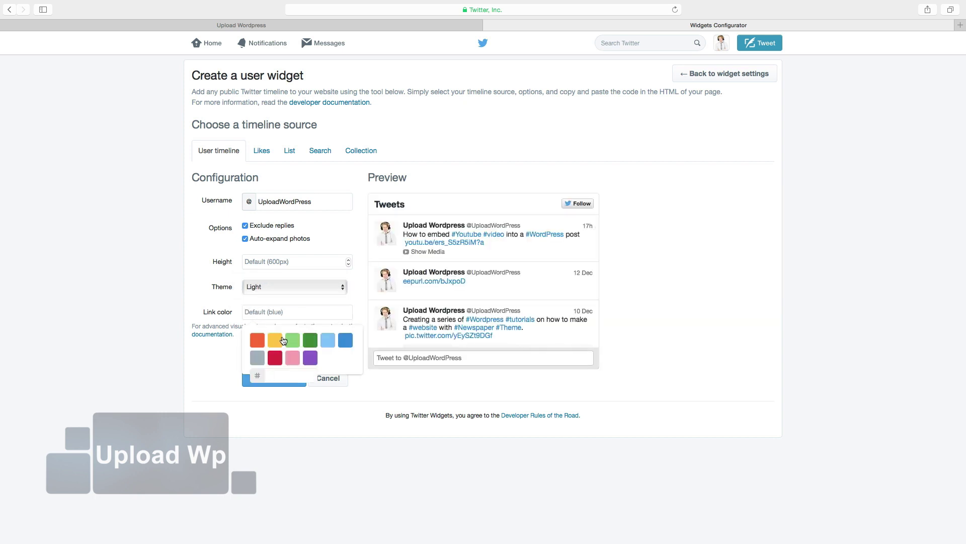
pyautogui.click(327, 342)
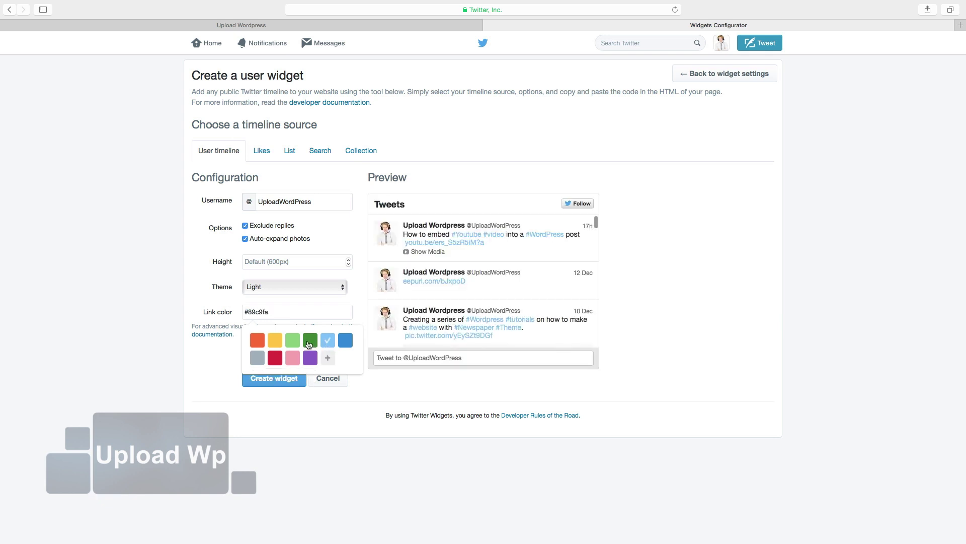
pyautogui.click(309, 342)
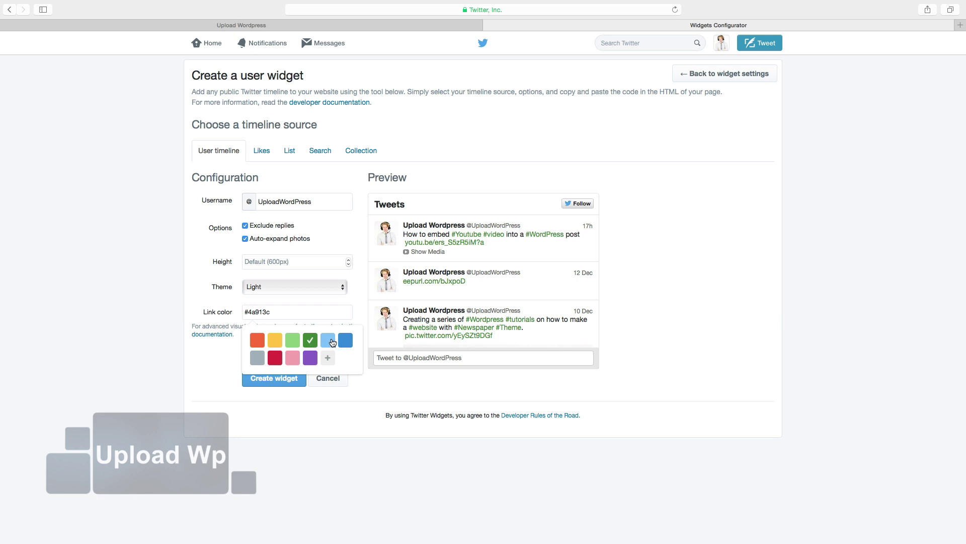
pyautogui.click(331, 341)
pyautogui.click(188, 301)
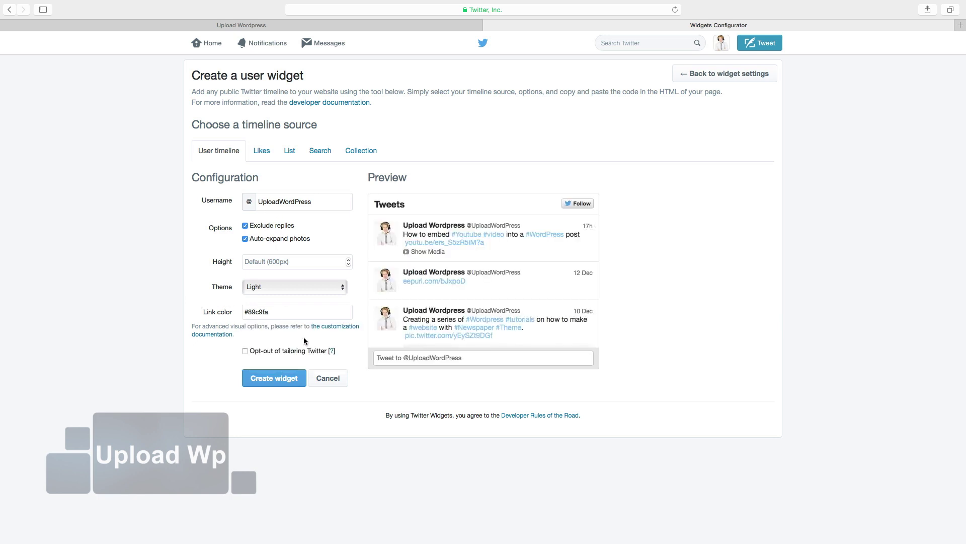
# - Create the UploadWordPress timeline widget and copy its embed code
pyautogui.click(278, 380)
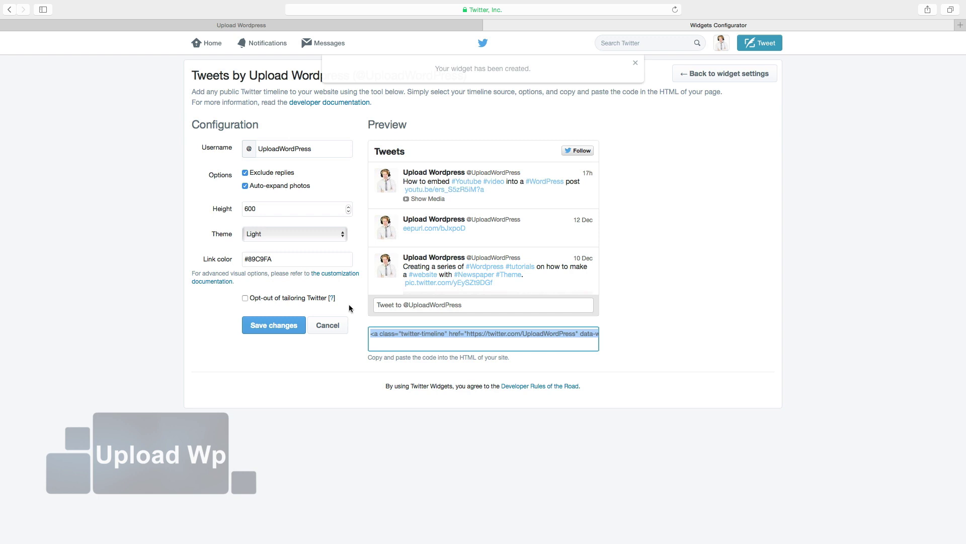
pyautogui.rightClick(416, 334)
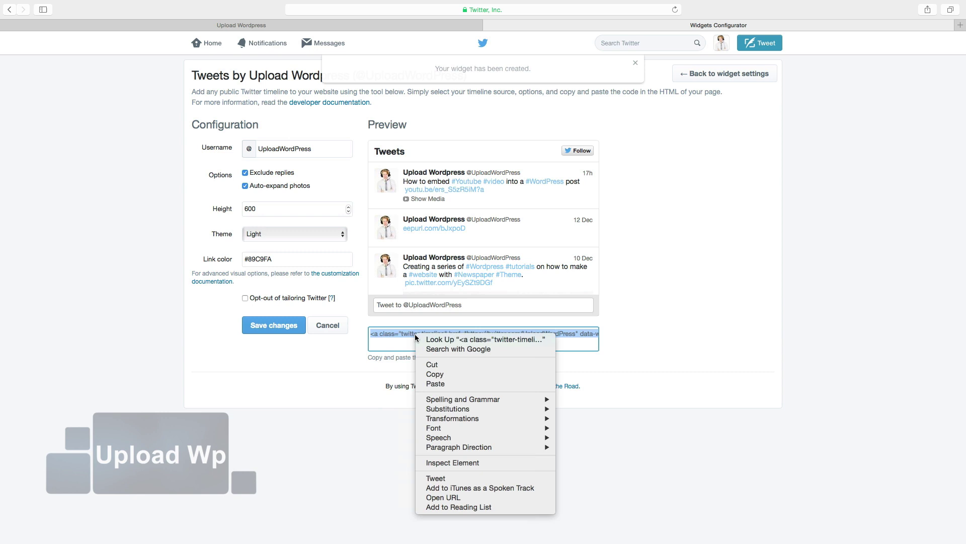
pyautogui.click(436, 374)
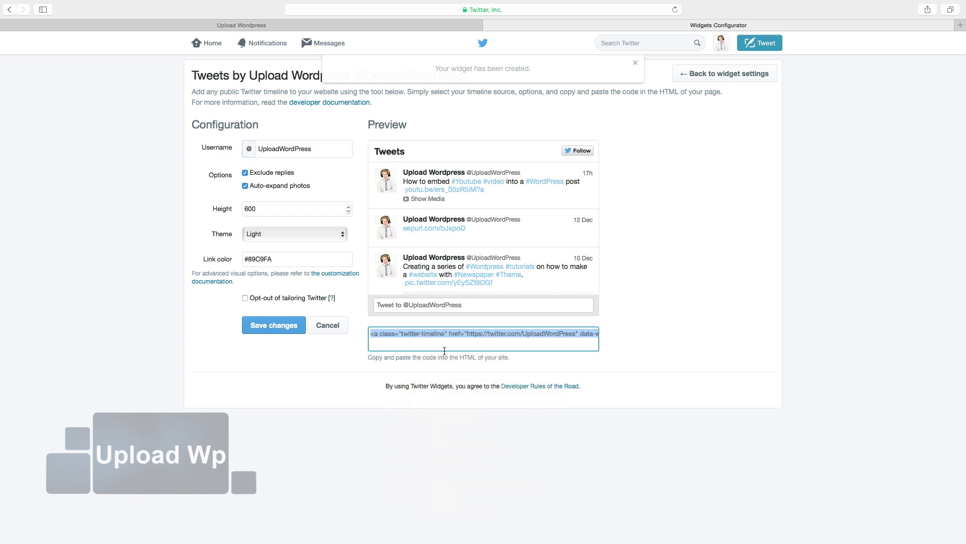
# - From the UploadWP dashboard's Widgets page, add a blank Text widget to the Primary Widget Area
pyautogui.click(212, 26)
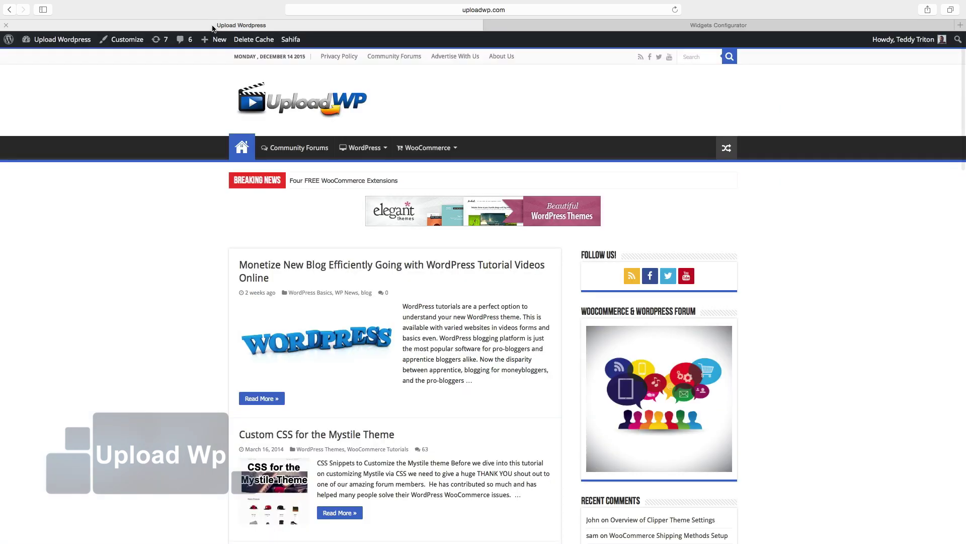
pyautogui.moveTo(57, 39)
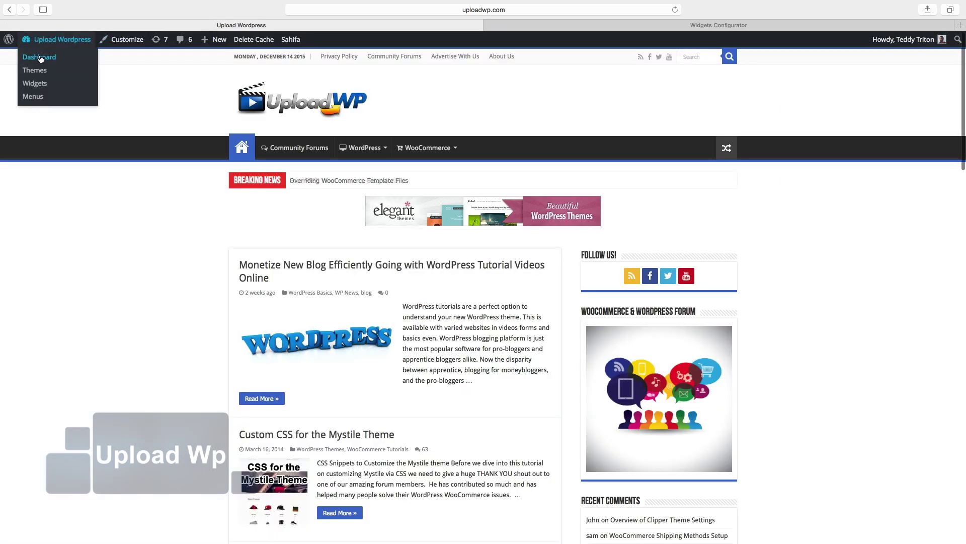
pyautogui.click(41, 58)
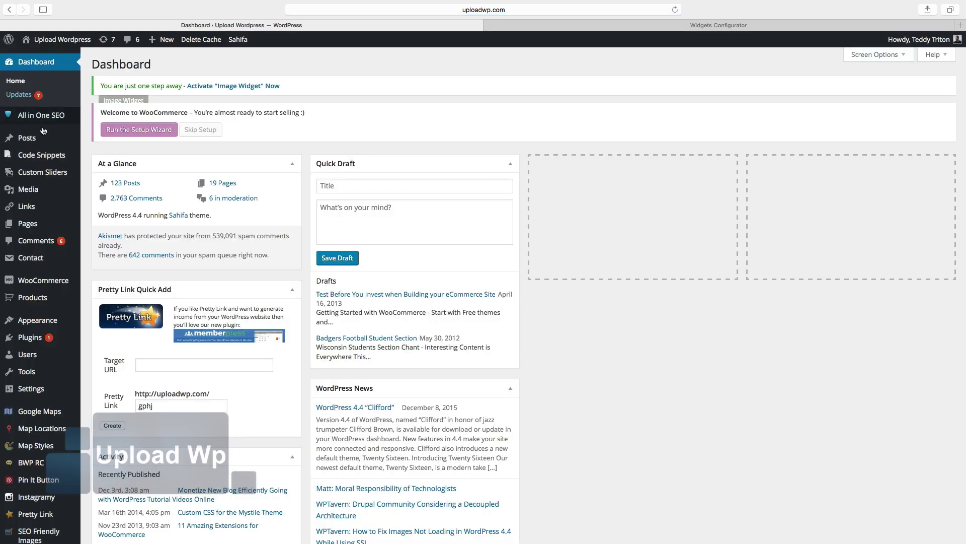
pyautogui.moveTo(37, 320)
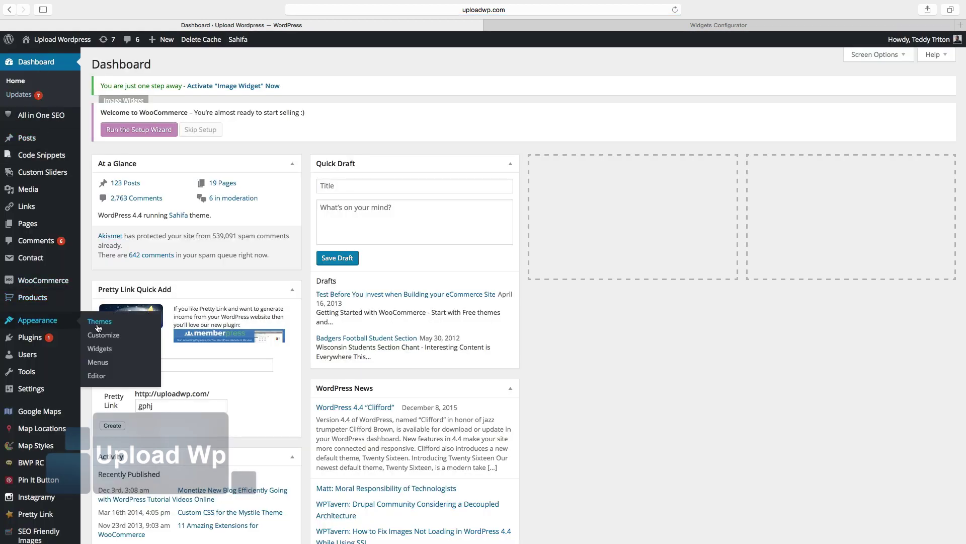
pyautogui.click(101, 351)
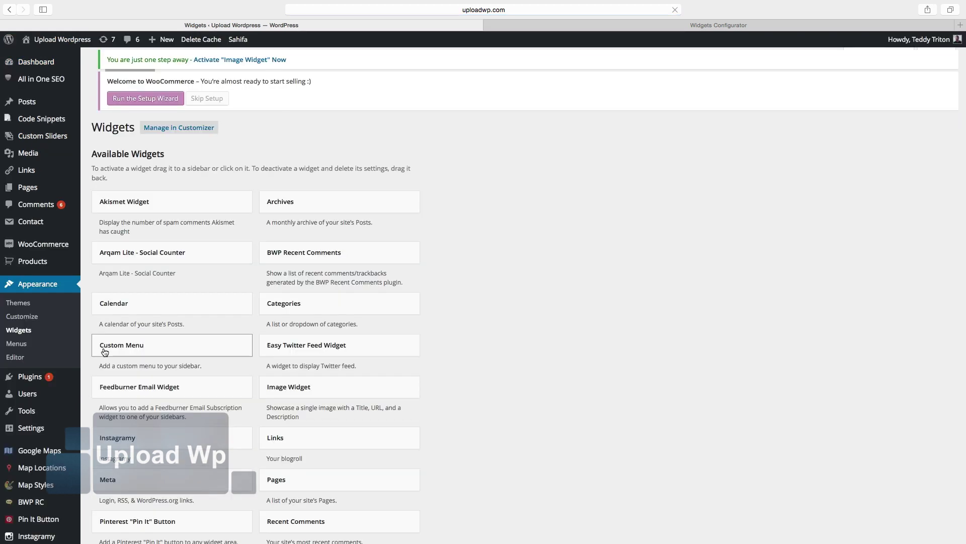
pyautogui.scroll(-3, 114, 350)
pyautogui.scroll(-1, 115, 350)
pyautogui.scroll(-1, 116, 349)
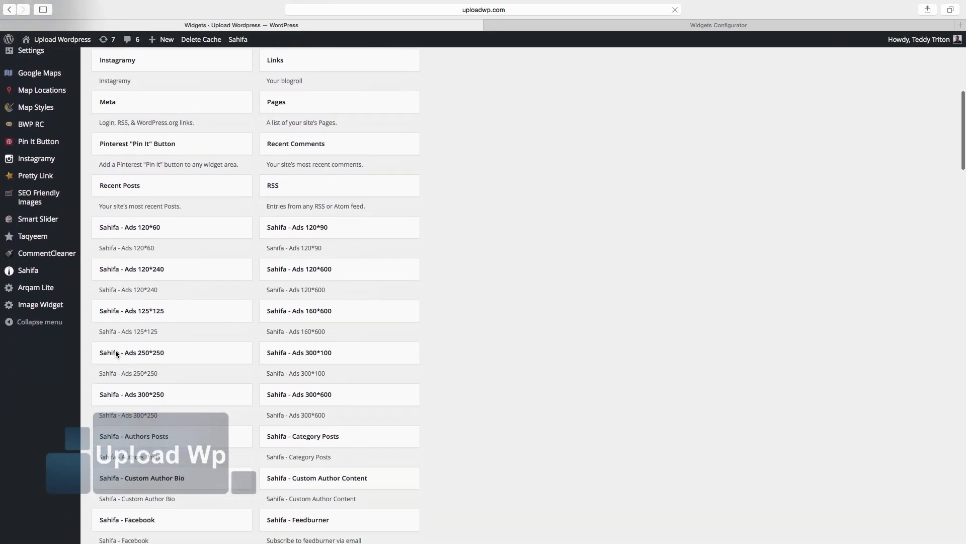
pyautogui.scroll(-3, 116, 349)
pyautogui.scroll(-1, 116, 349)
pyautogui.scroll(-1, 116, 353)
pyautogui.scroll(-2, 116, 352)
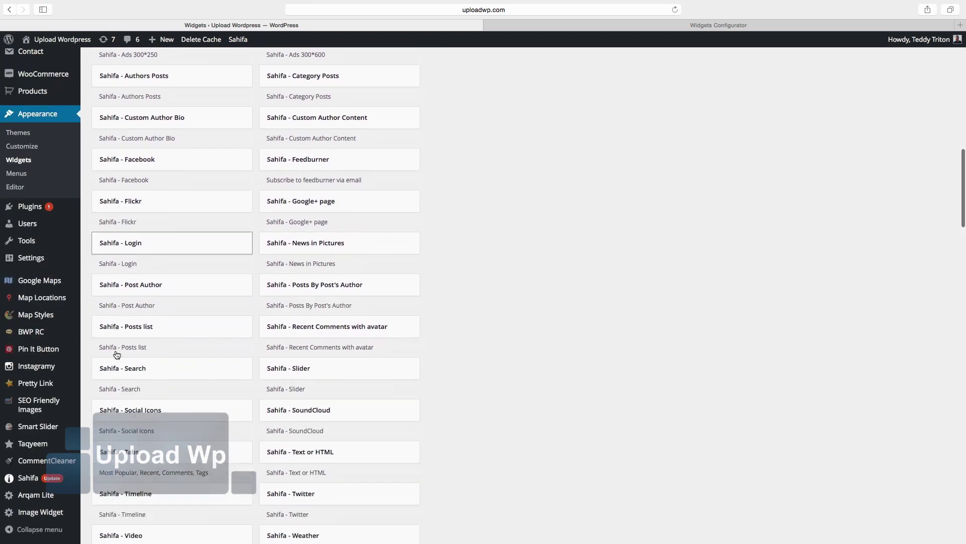
pyautogui.scroll(-2, 116, 352)
pyautogui.scroll(-3, 116, 354)
pyautogui.scroll(-1, 115, 354)
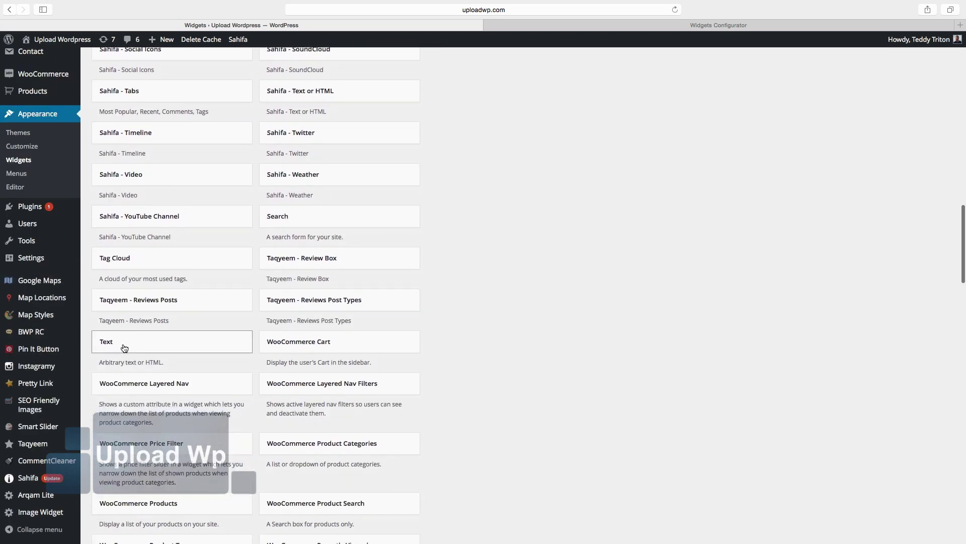
pyautogui.click(123, 350)
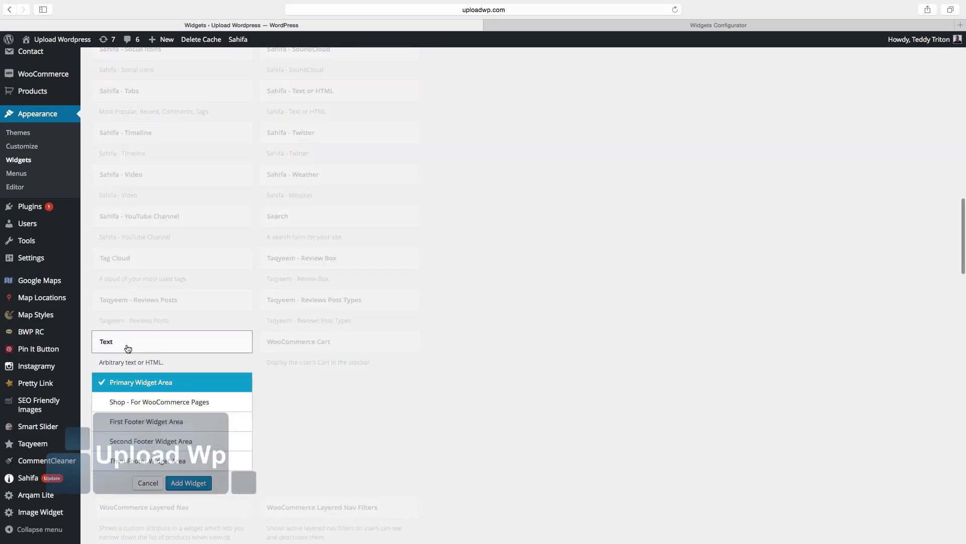
pyautogui.click(188, 483)
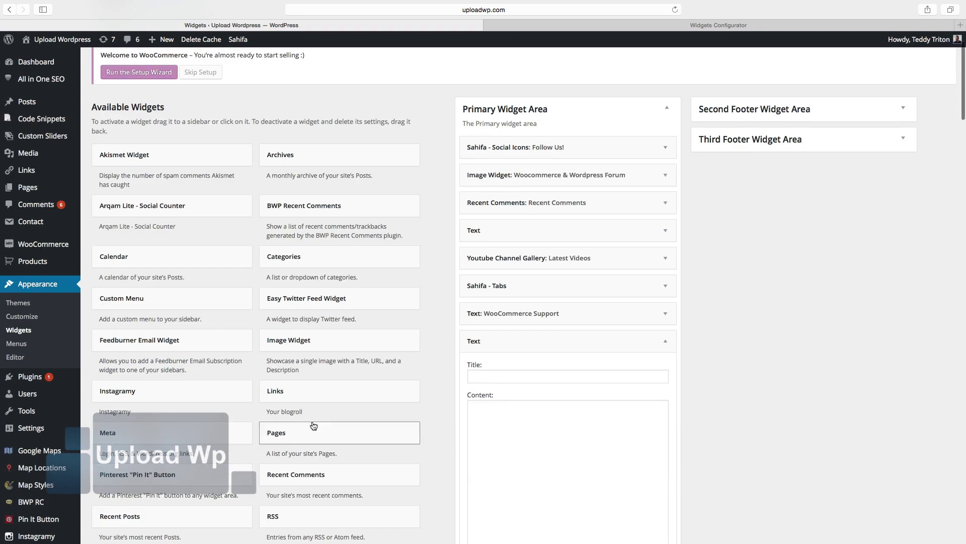
# - Title the Text widget 'Follow us on Twitter' and paste in the timeline embed code
pyautogui.click(489, 377)
pyautogui.write('Follow us on Twitter')
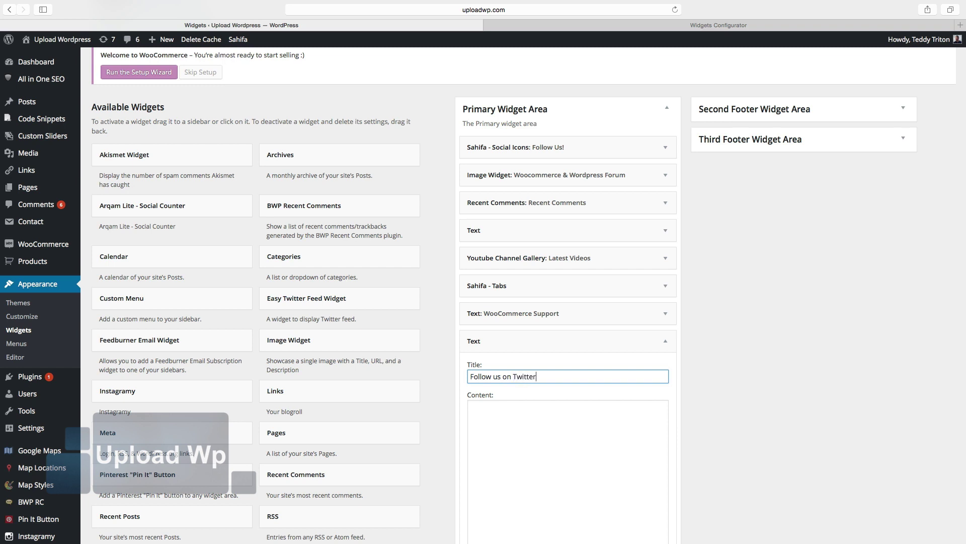
pyautogui.click(487, 411)
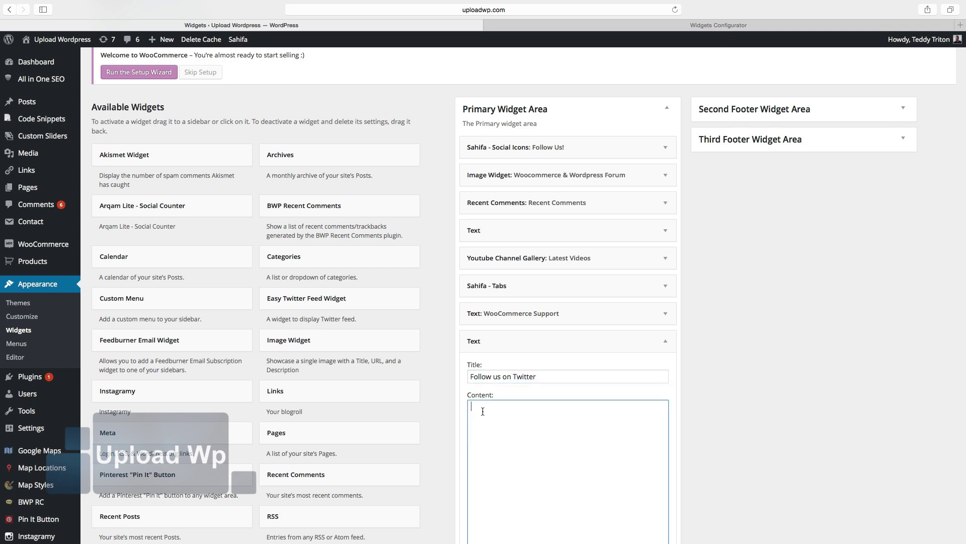
pyautogui.rightClick(479, 411)
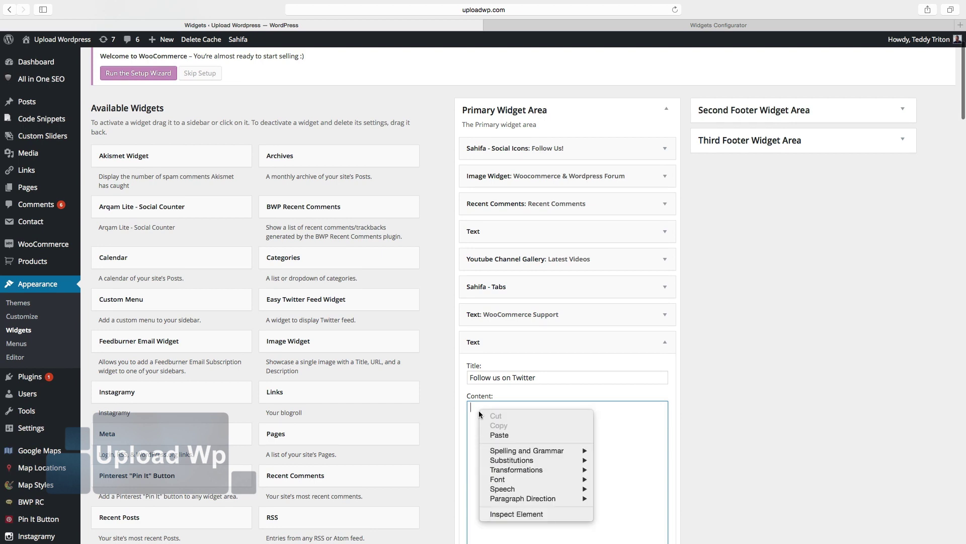
pyautogui.click(492, 431)
pyautogui.scroll(-3, 486, 436)
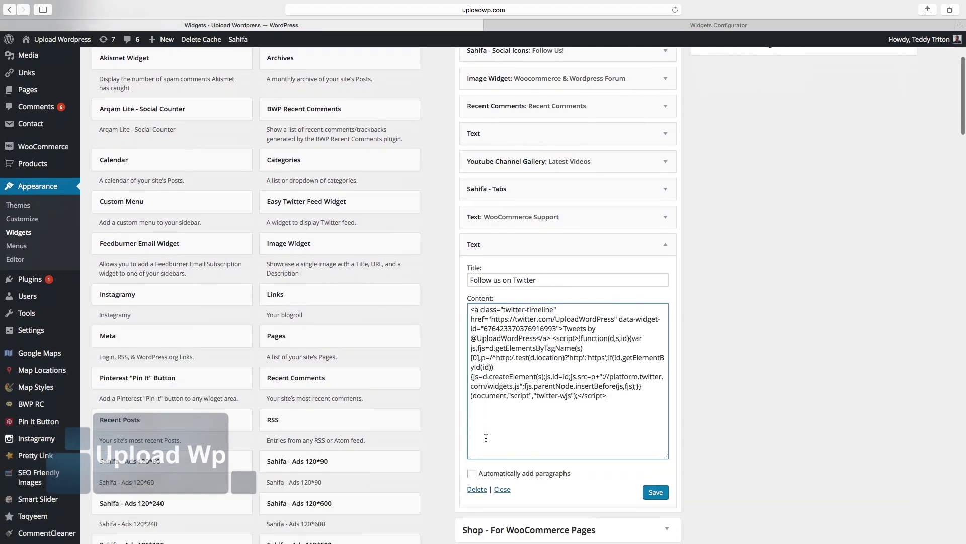
pyautogui.scroll(-2, 608, 383)
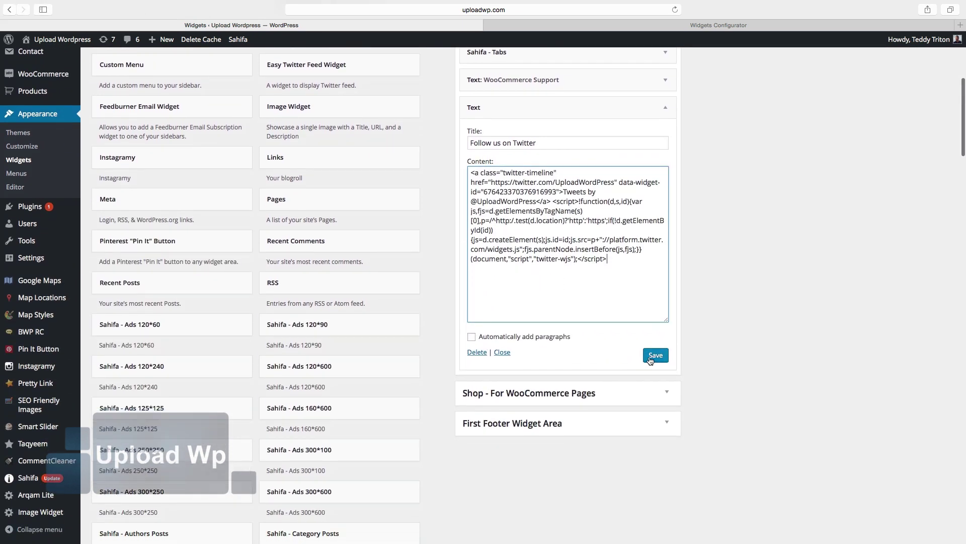
# - Save the widget, collapse it, and drag it to third place below Image Widget
pyautogui.click(651, 360)
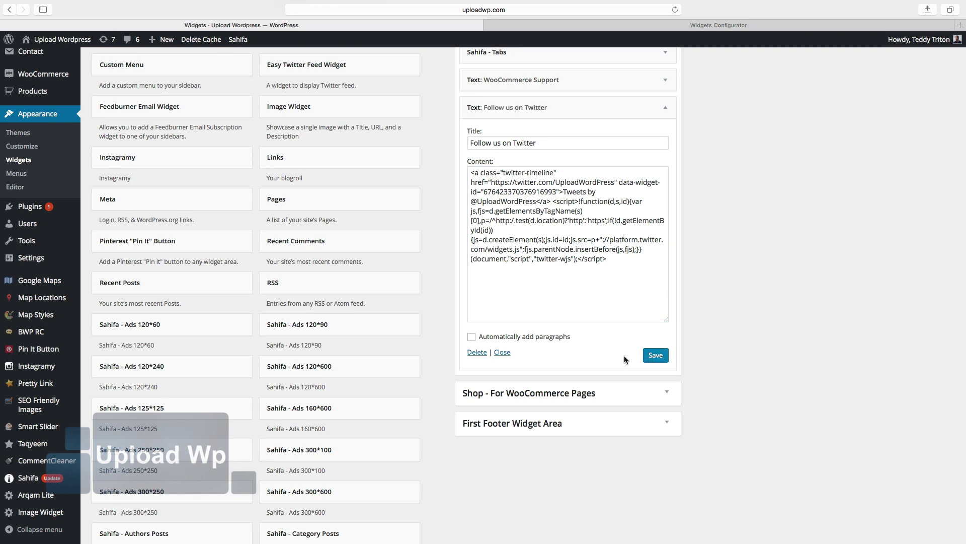
pyautogui.scroll(5, 625, 356)
pyautogui.click(663, 352)
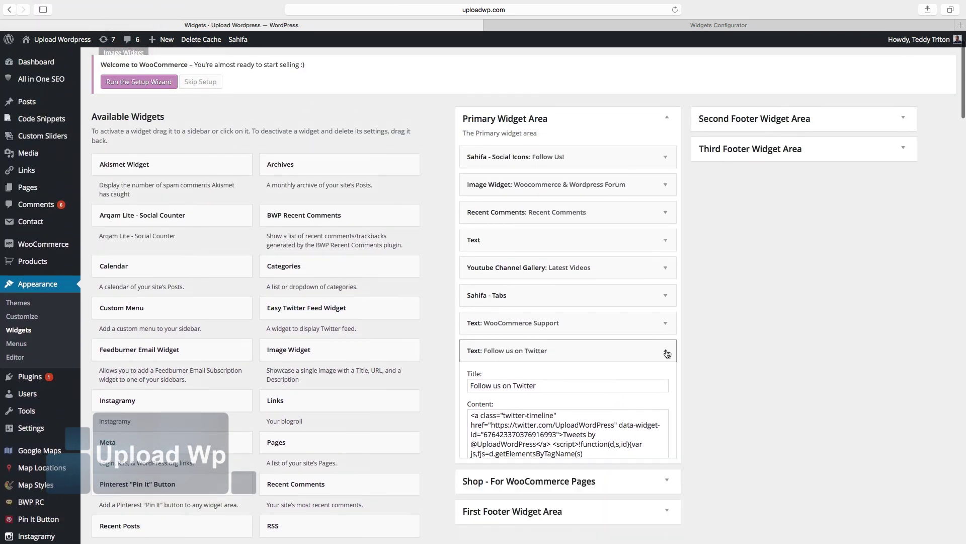
pyautogui.moveTo(597, 350)
pyautogui.mouseDown()
pyautogui.moveTo(593, 177)
pyautogui.moveTo(600, 214)
pyautogui.mouseUp()
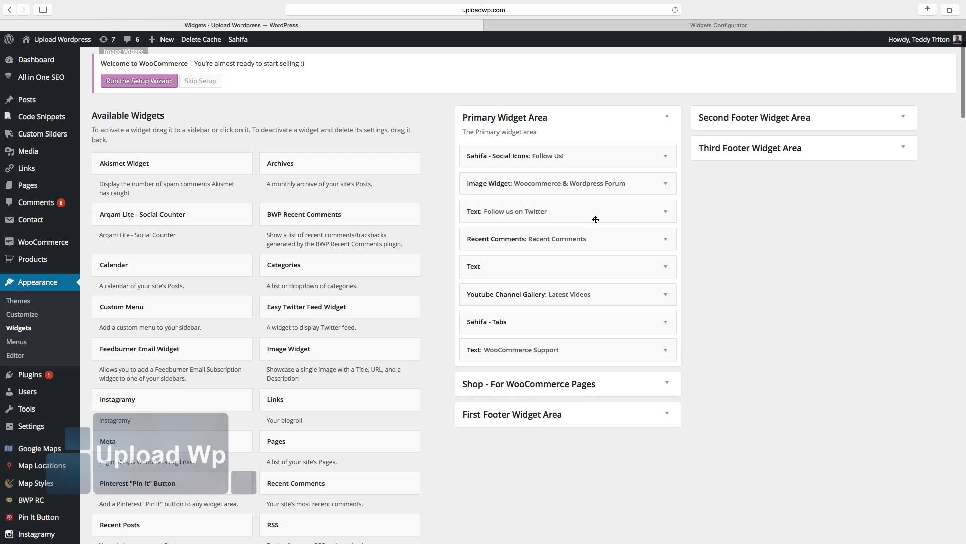
pyautogui.click(56, 43)
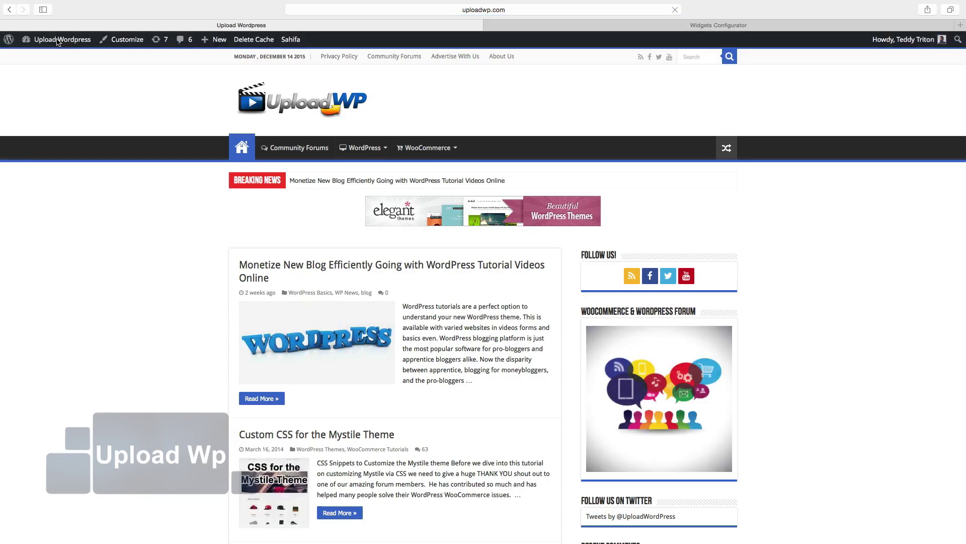
pyautogui.scroll(-5, 57, 103)
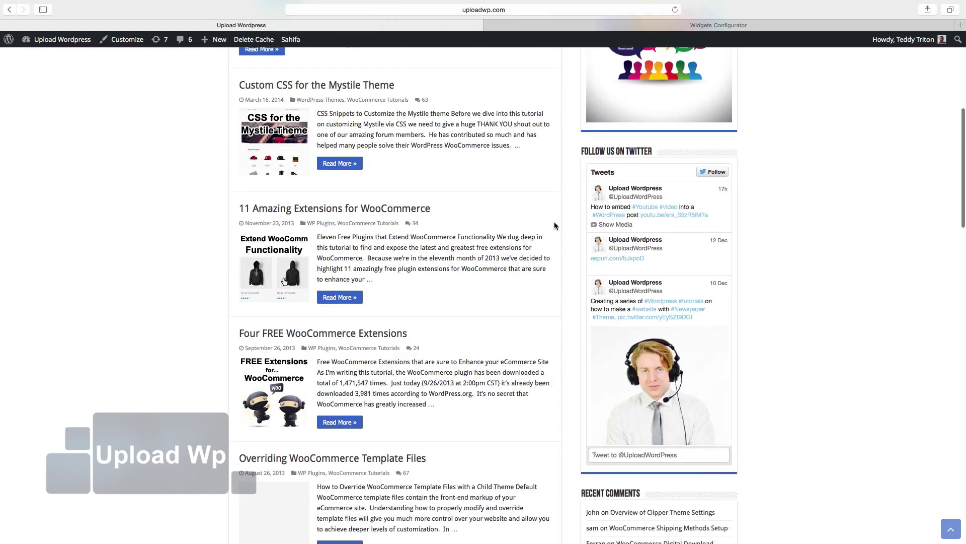
pyautogui.scroll(-1, 554, 225)
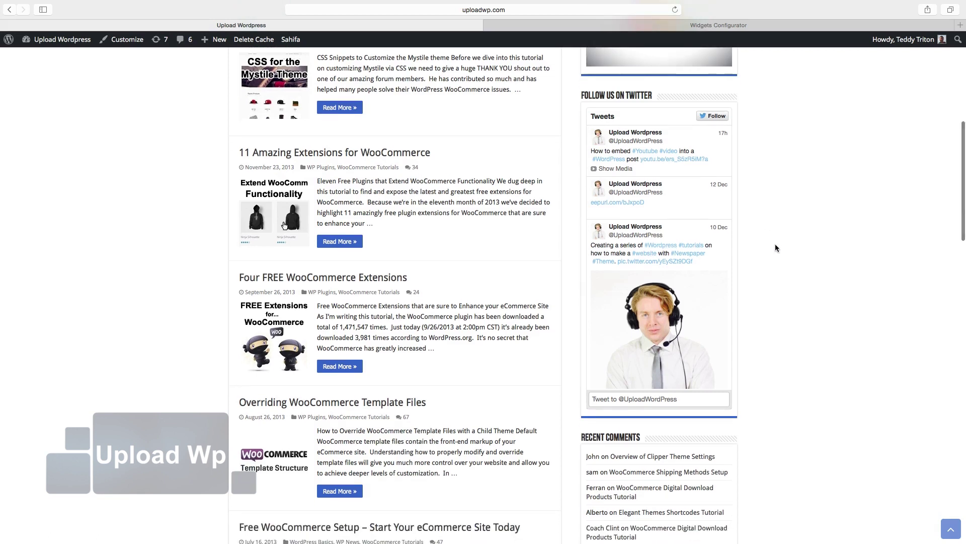
pyautogui.scroll(3, 775, 245)
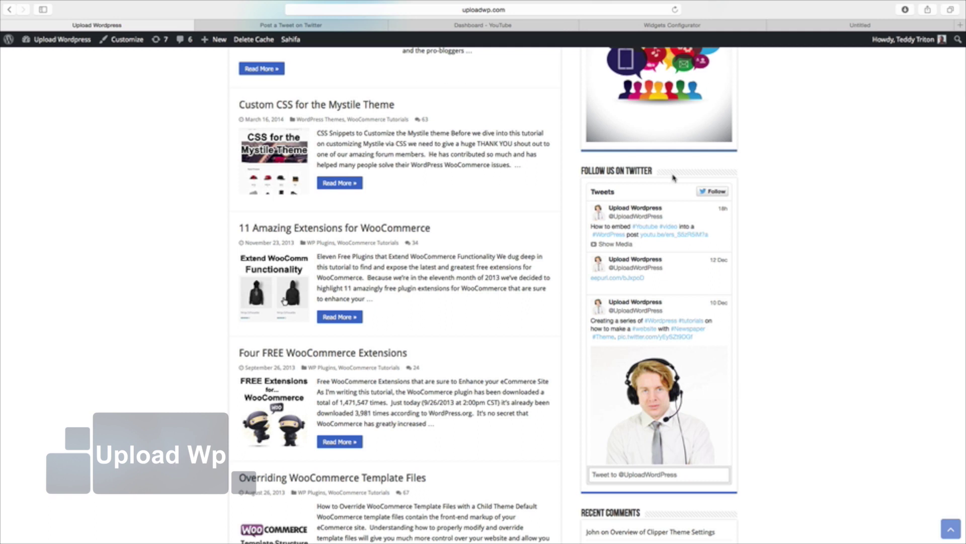
pyautogui.moveTo(657, 257)
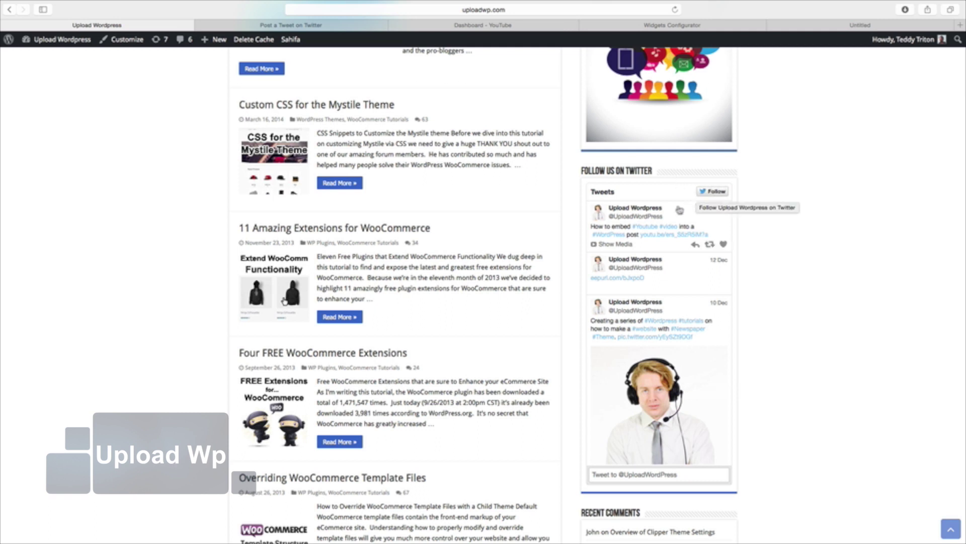
pyautogui.scroll(-2, 633, 317)
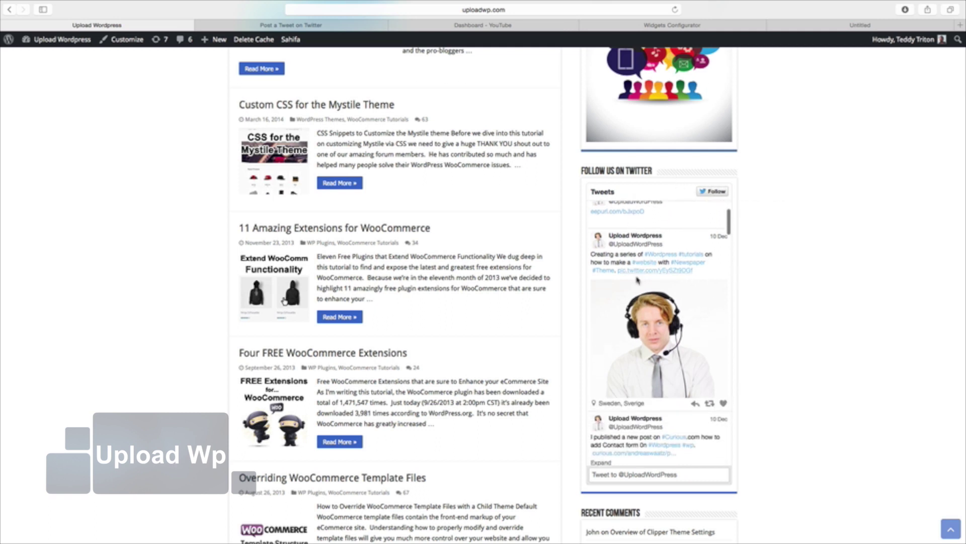
pyautogui.scroll(-3, 633, 453)
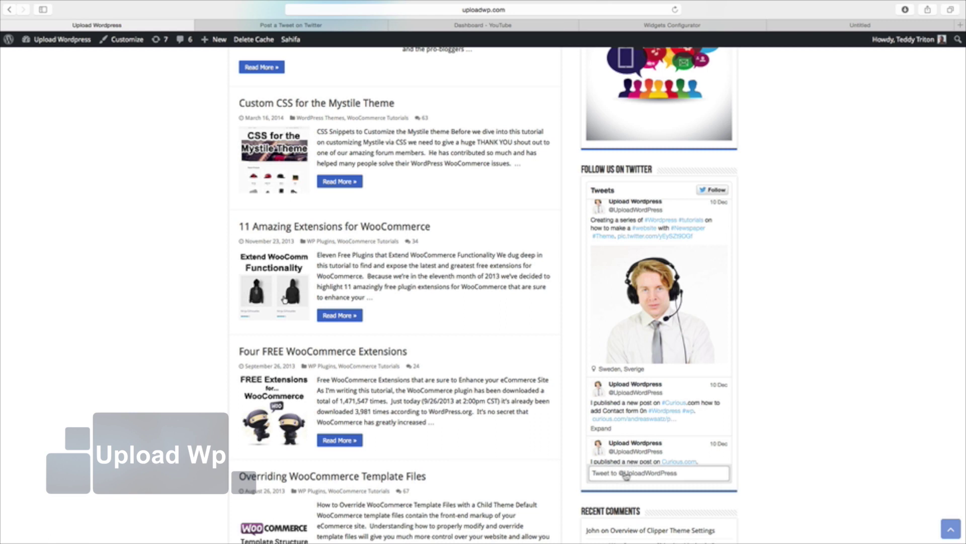
pyautogui.click(625, 474)
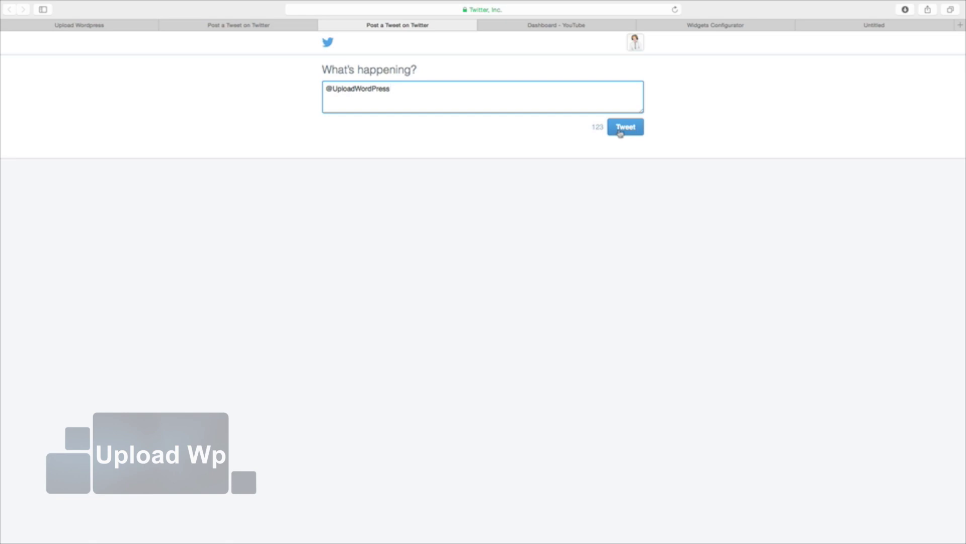
# - Switch the Twitter widget's theme to Dark, save it, and return to the live site
pyautogui.click(620, 133)
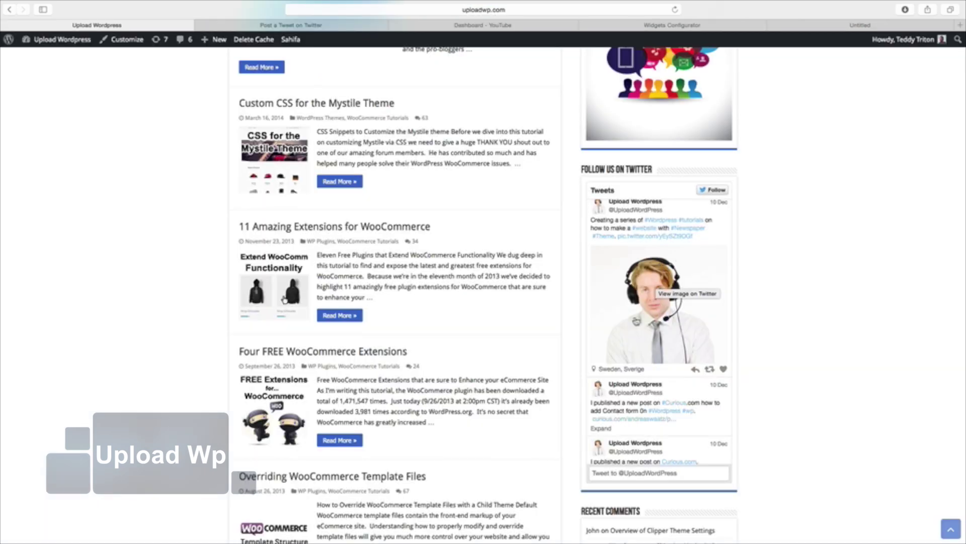
pyautogui.click(678, 28)
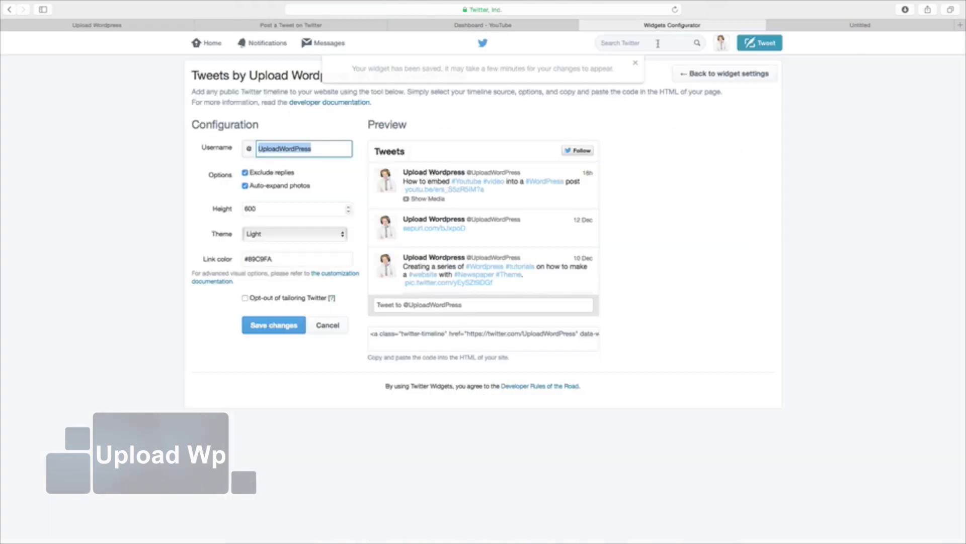
pyautogui.click(259, 236)
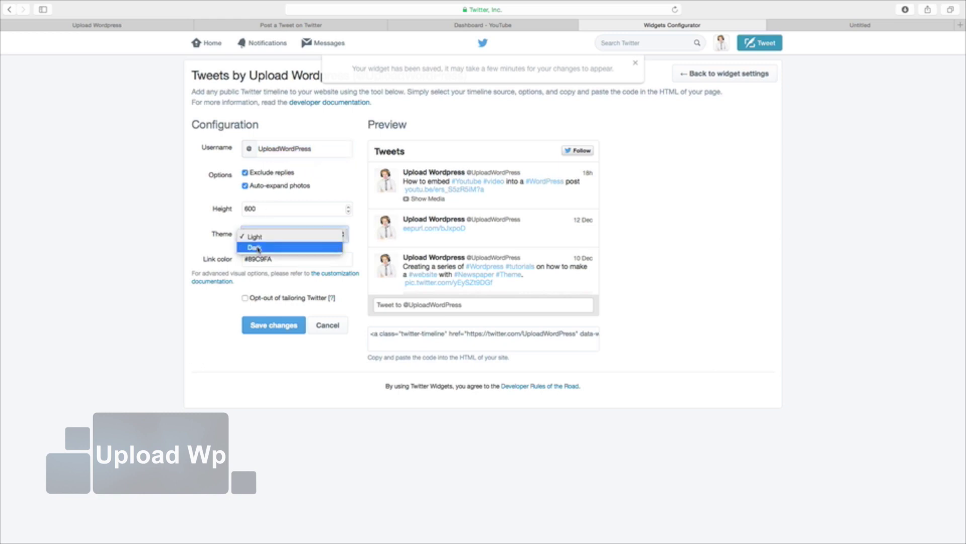
pyautogui.click(257, 248)
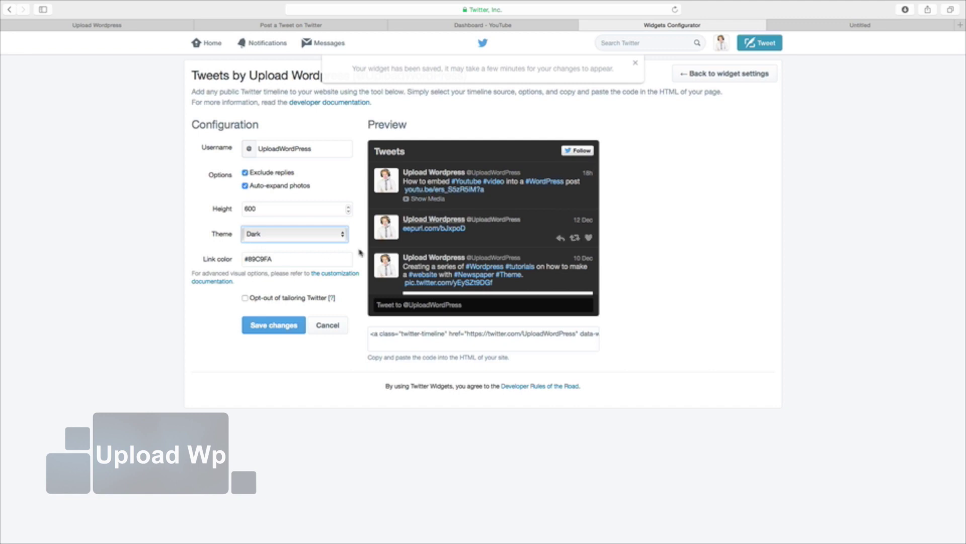
pyautogui.click(262, 327)
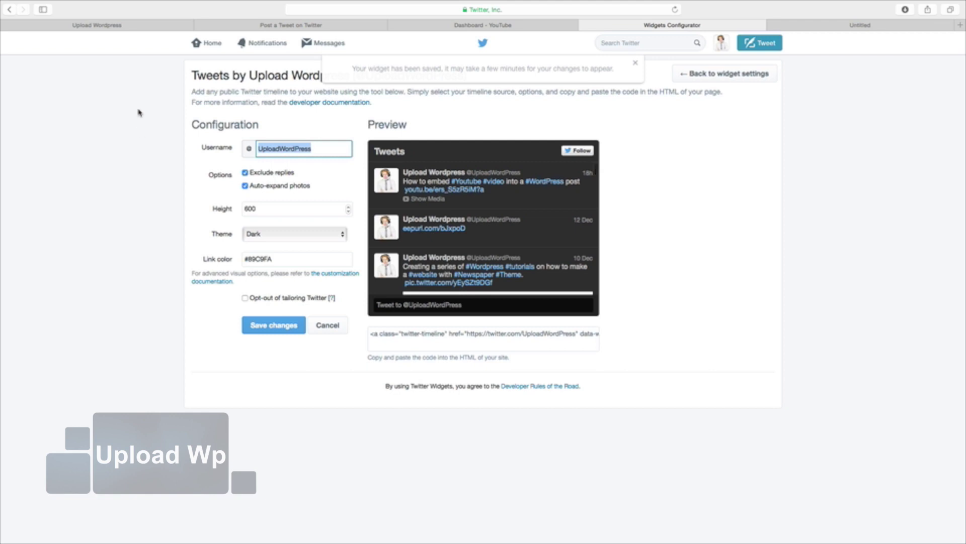
pyautogui.click(109, 27)
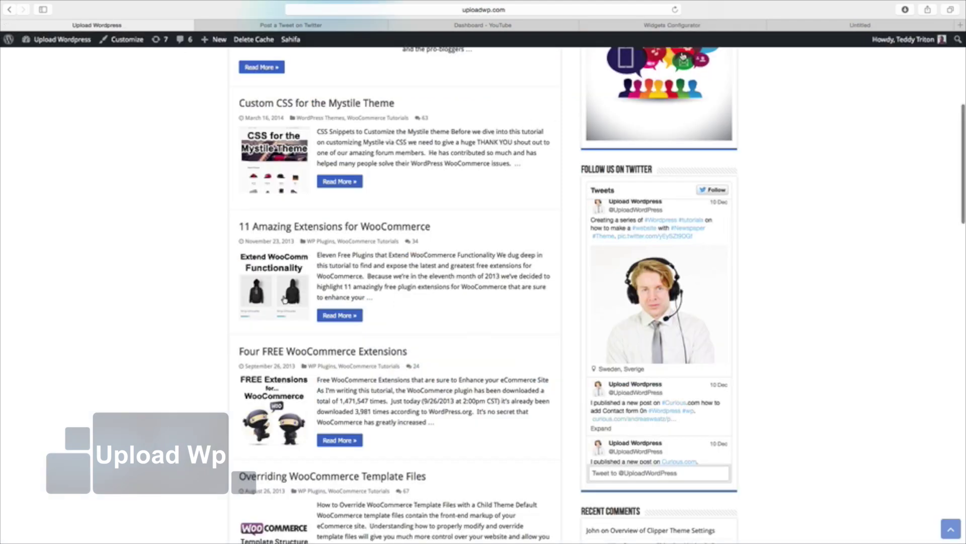
# - Reload the live site to check the sidebar timeline's theme
pyautogui.click(673, 10)
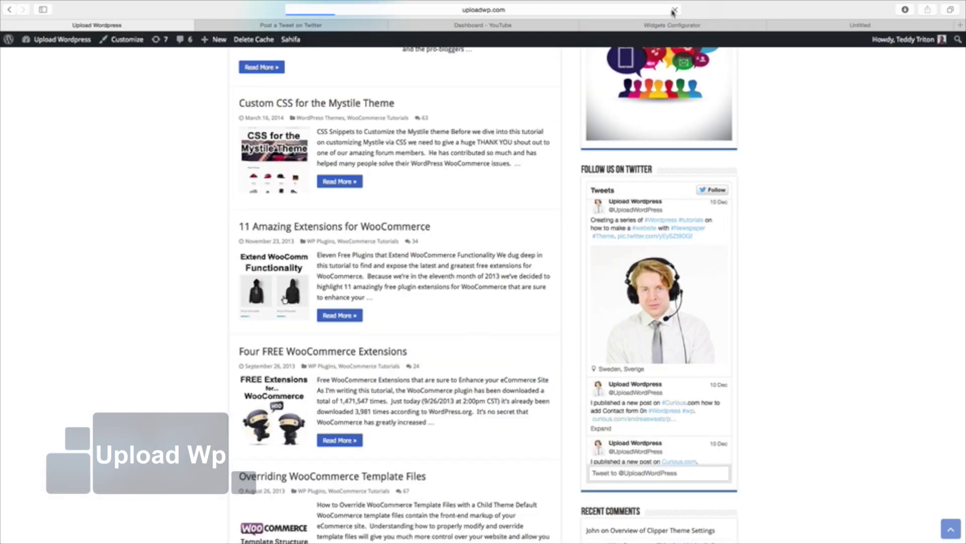